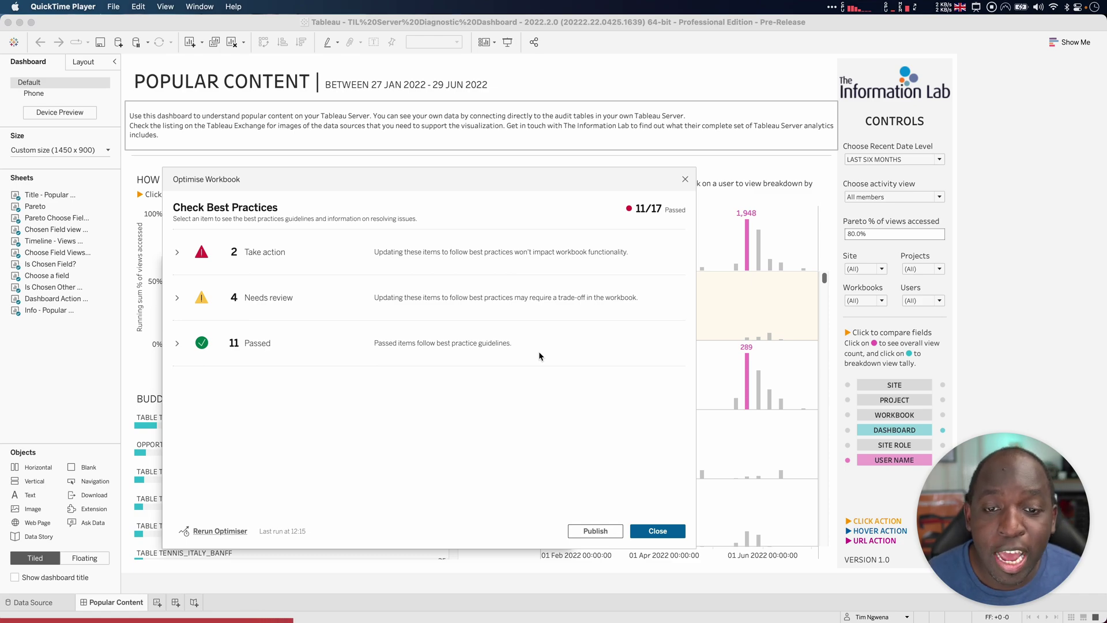
Bring the Tableau 2022.1 workbook to the front, showing its 7/12 passed optimiser results
key("ctrl+Up")
left_click(399, 217)
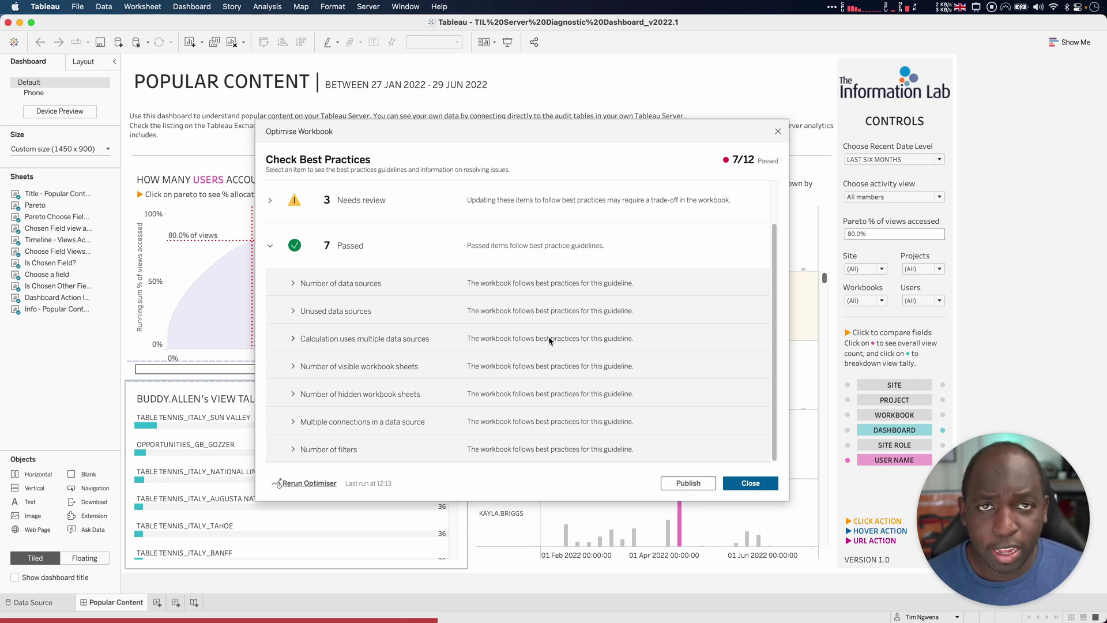
Maximise the Bear comparison note and compare the two Take action results tables
key("ctrl+Up")
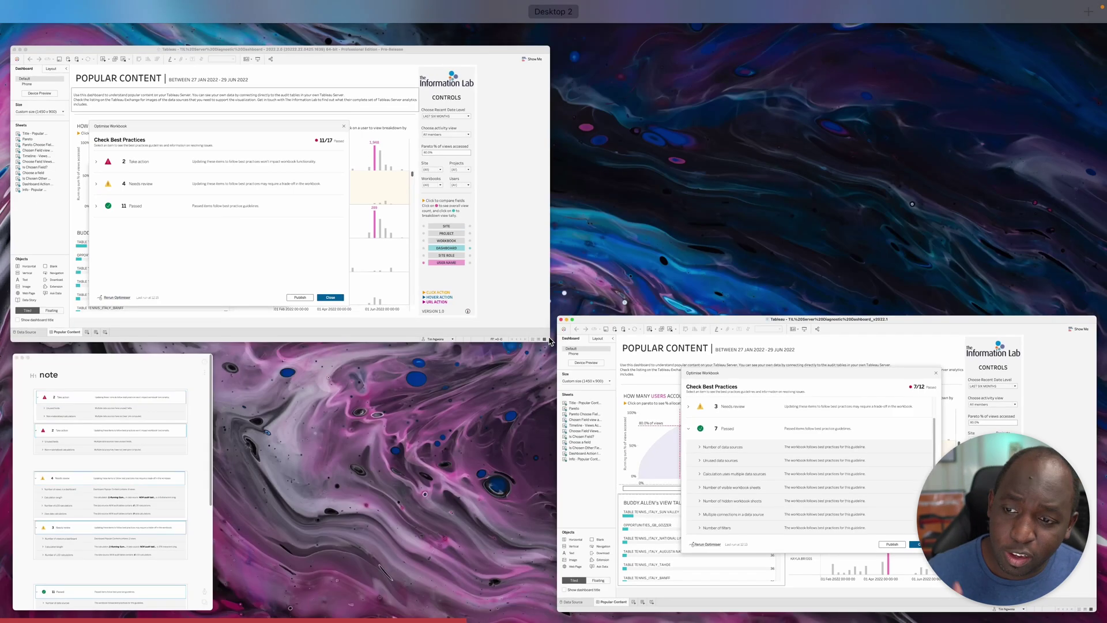
left_click(208, 478)
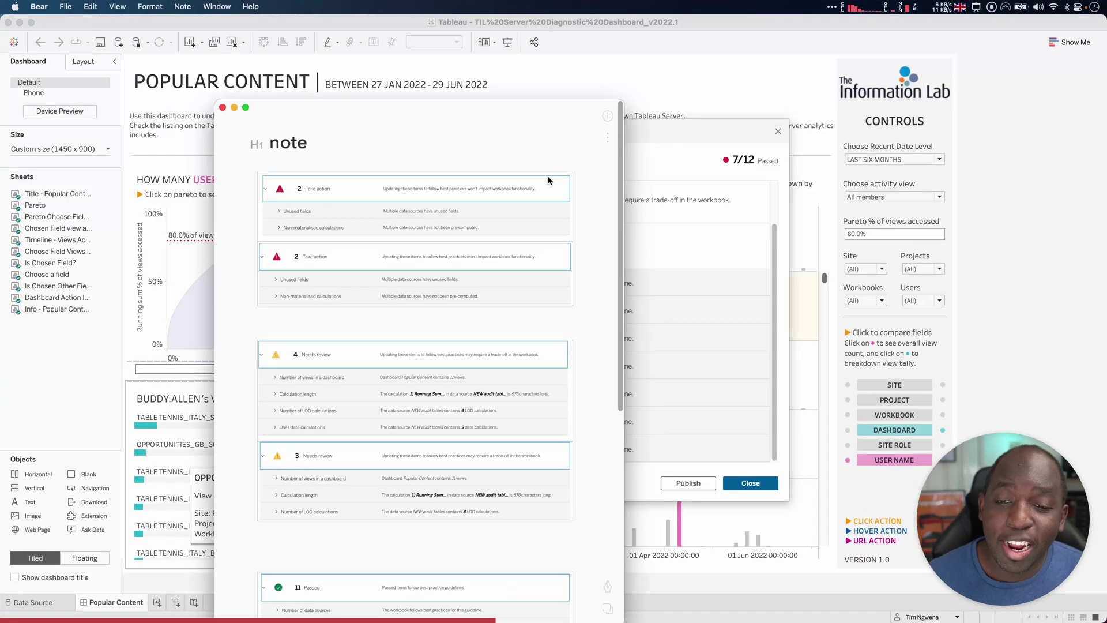
double_click(520, 105)
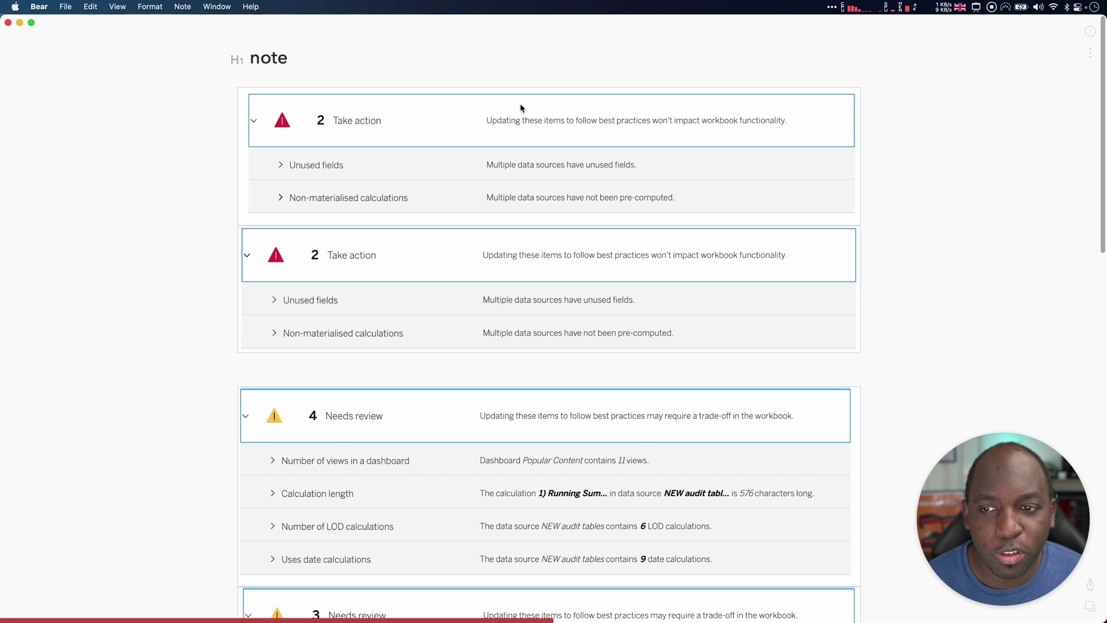
left_click(520, 108)
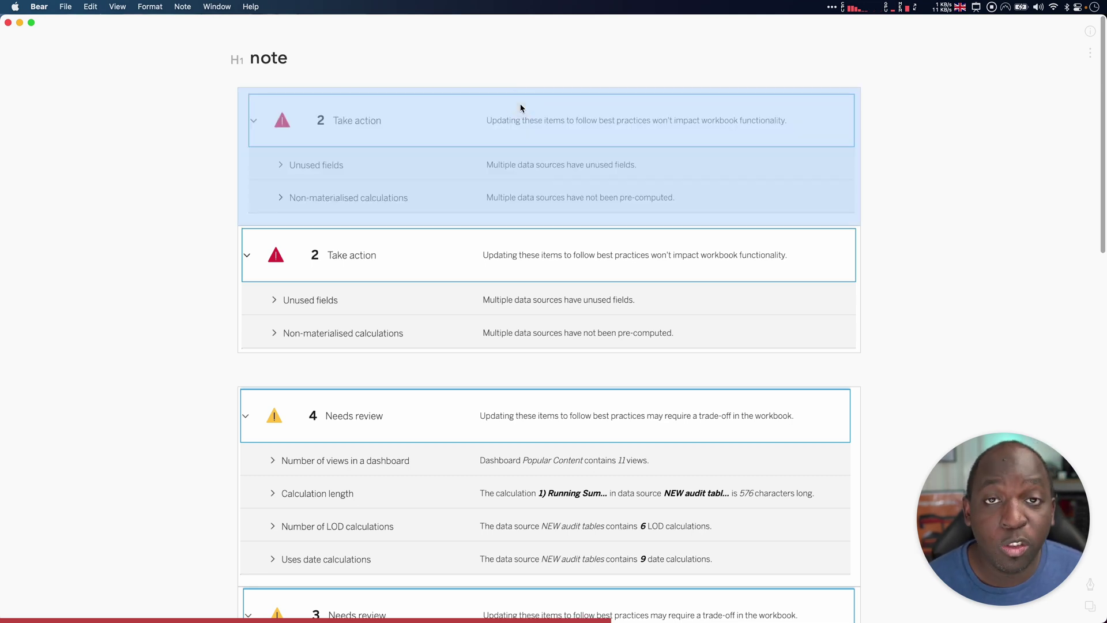
left_click(491, 257)
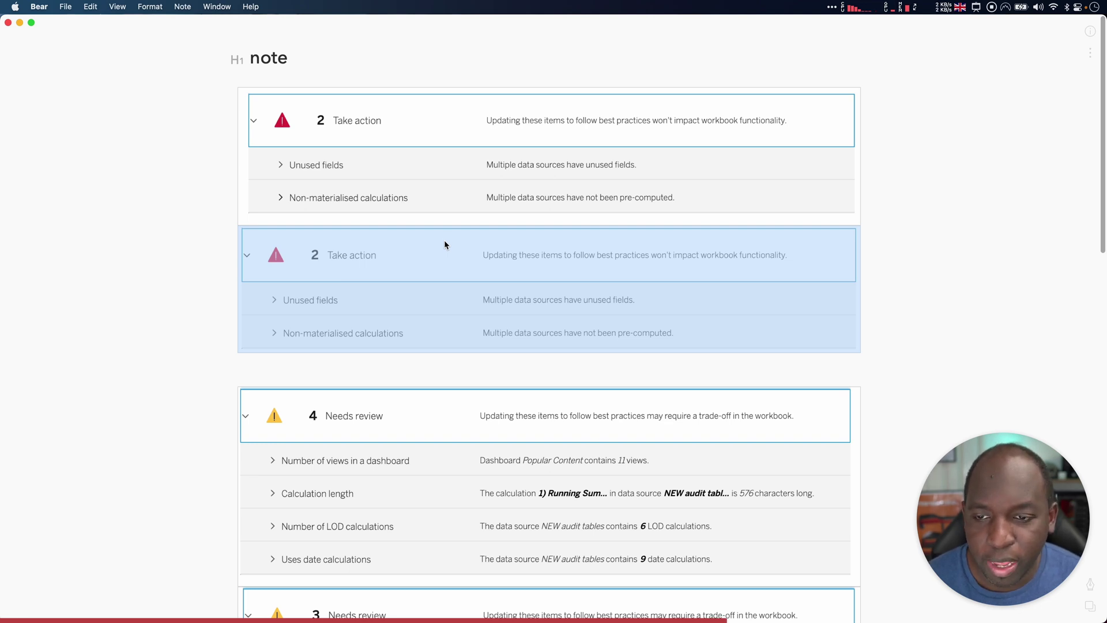
scroll(442, 257, "down", 5)
scroll(442, 259, "up", 4)
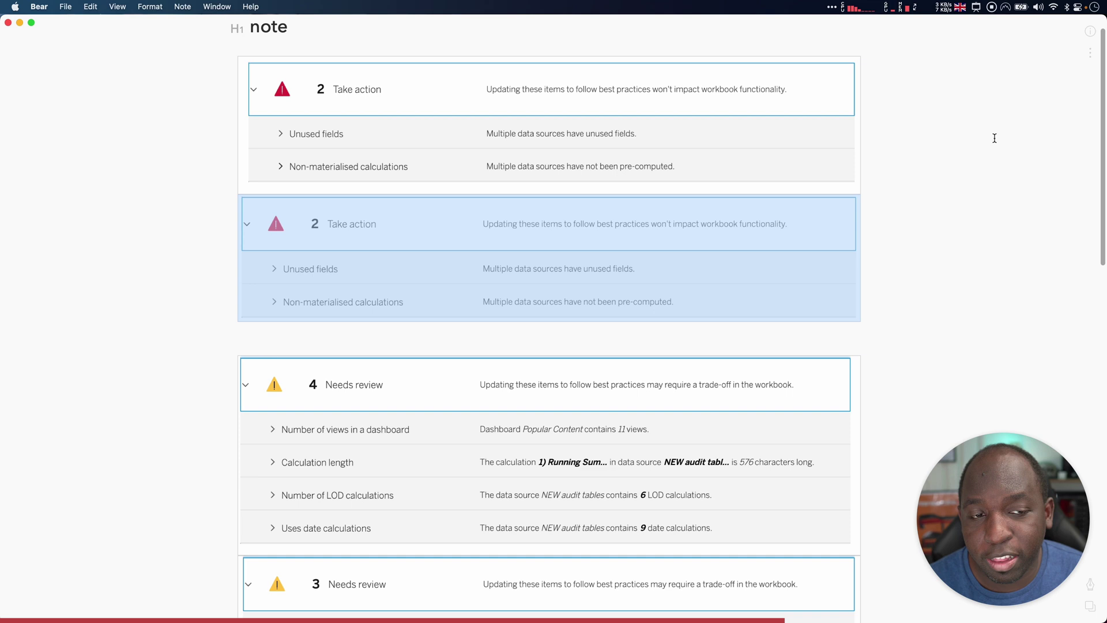
left_click(941, 168)
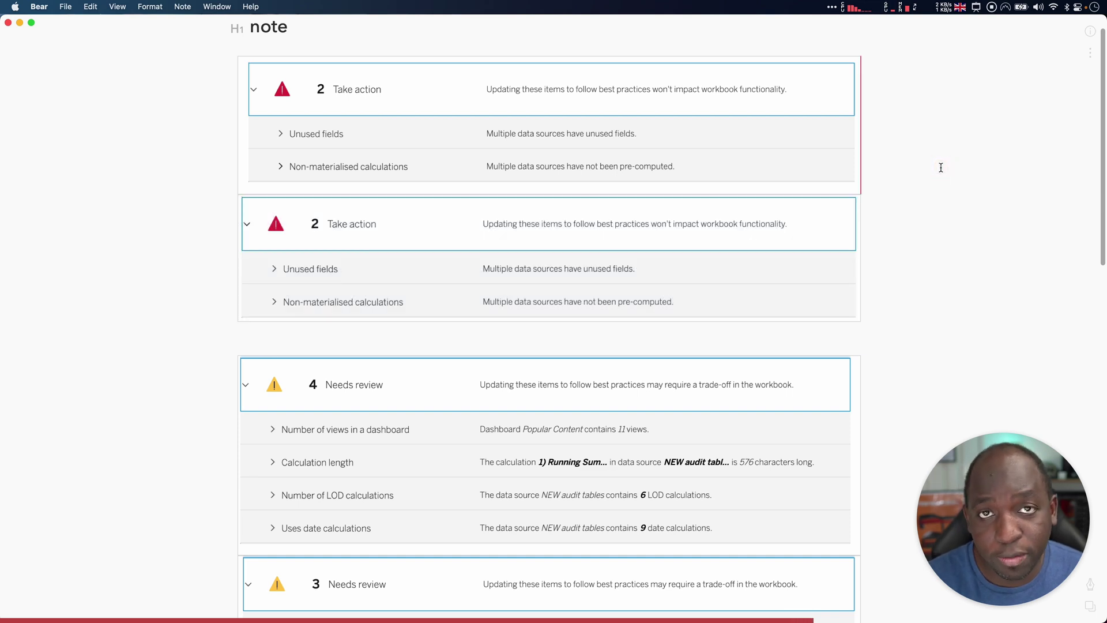
Compare the 4 Needs review table against the 3 Needs review table in the note
scroll(940, 168, "down", 1)
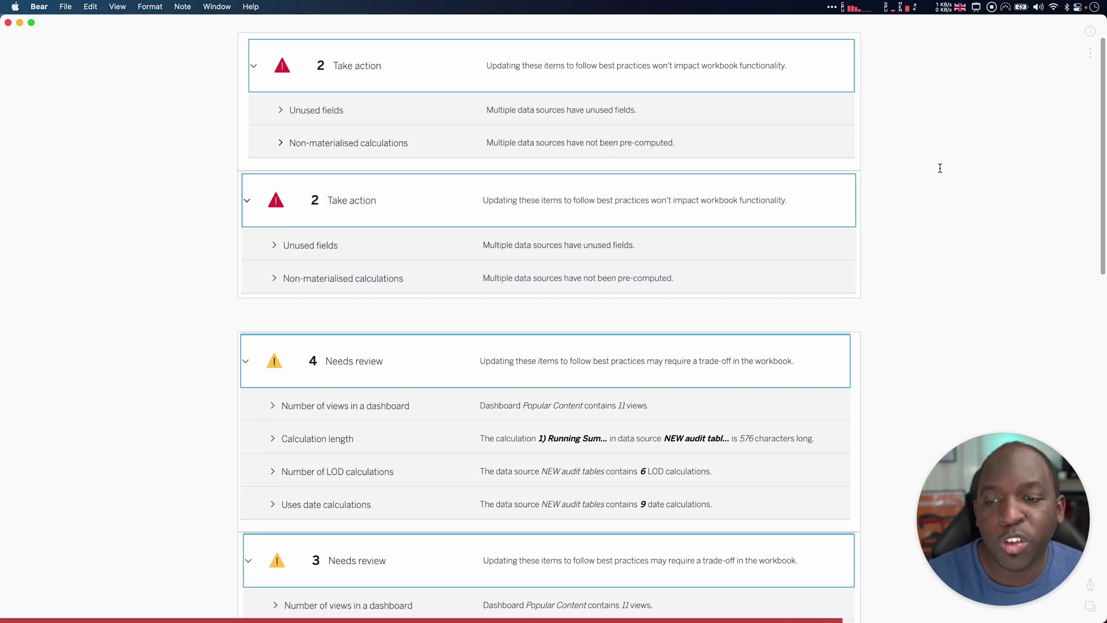
scroll(939, 168, "down", 5)
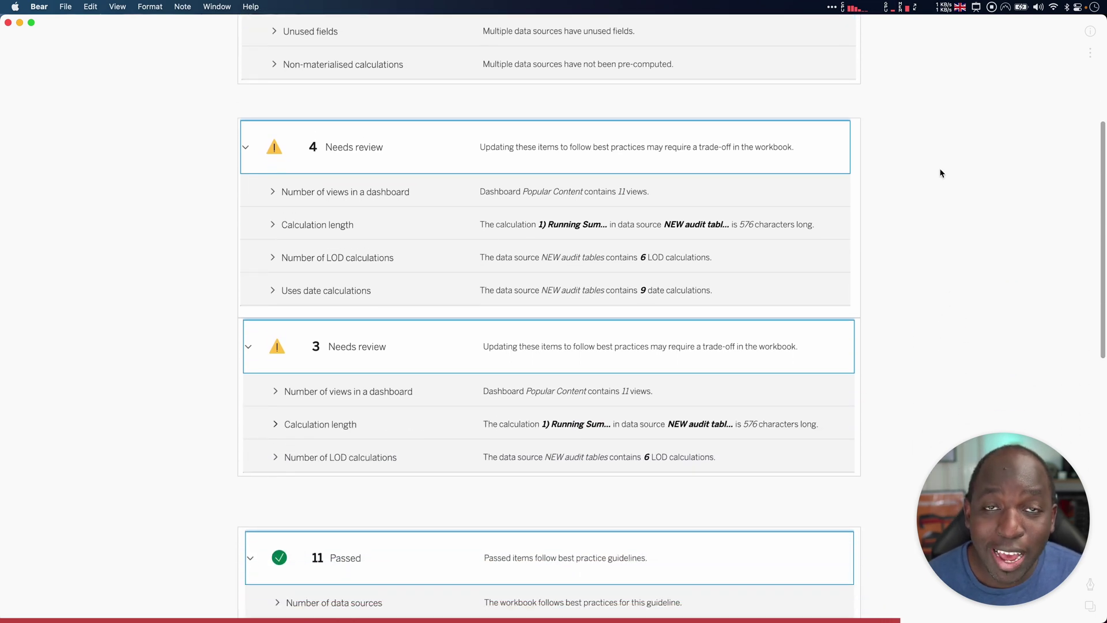
left_click(521, 179)
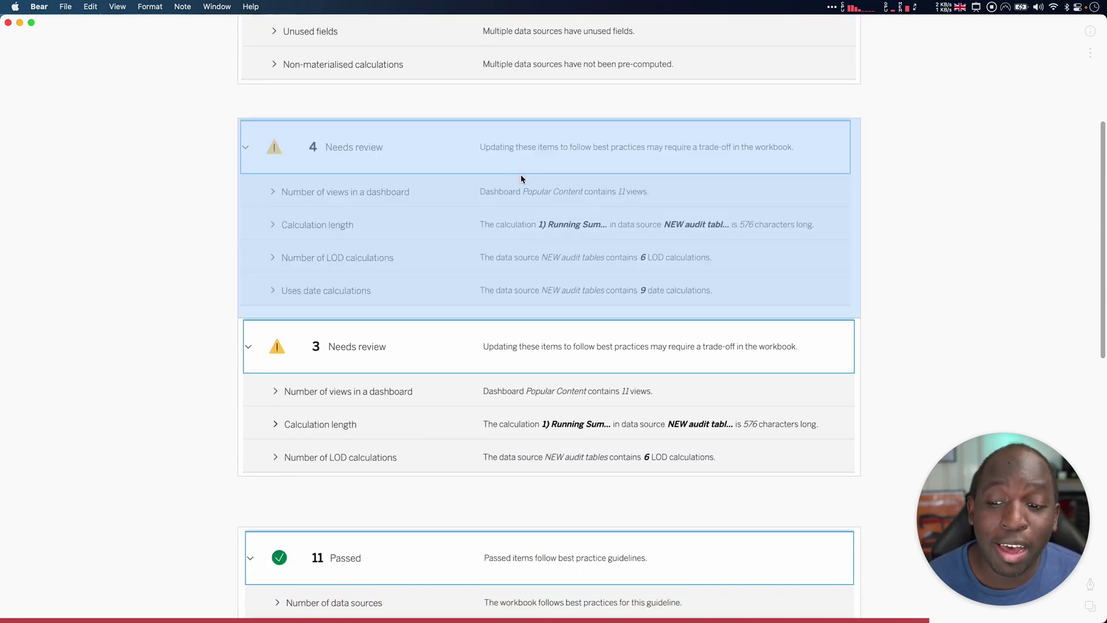
left_click(483, 377)
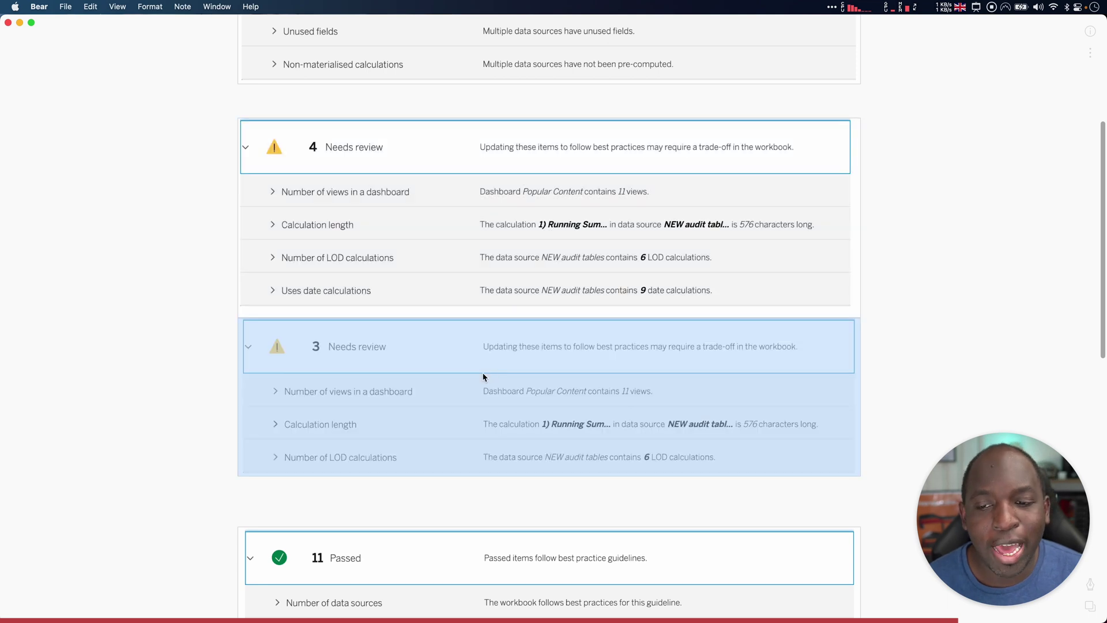
left_click(472, 249)
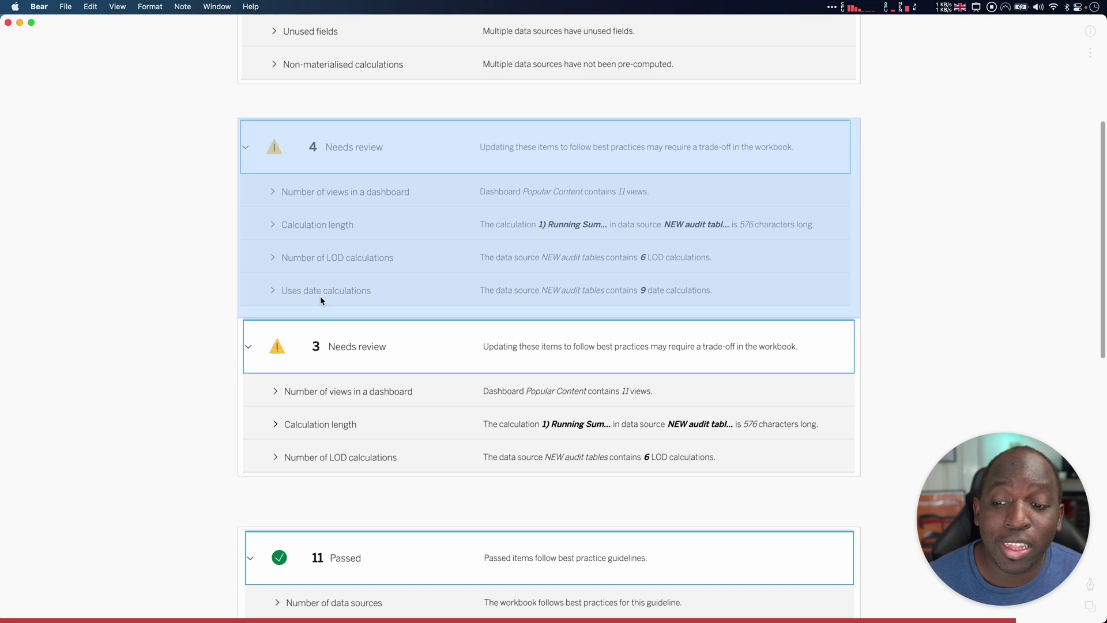
left_click(206, 300)
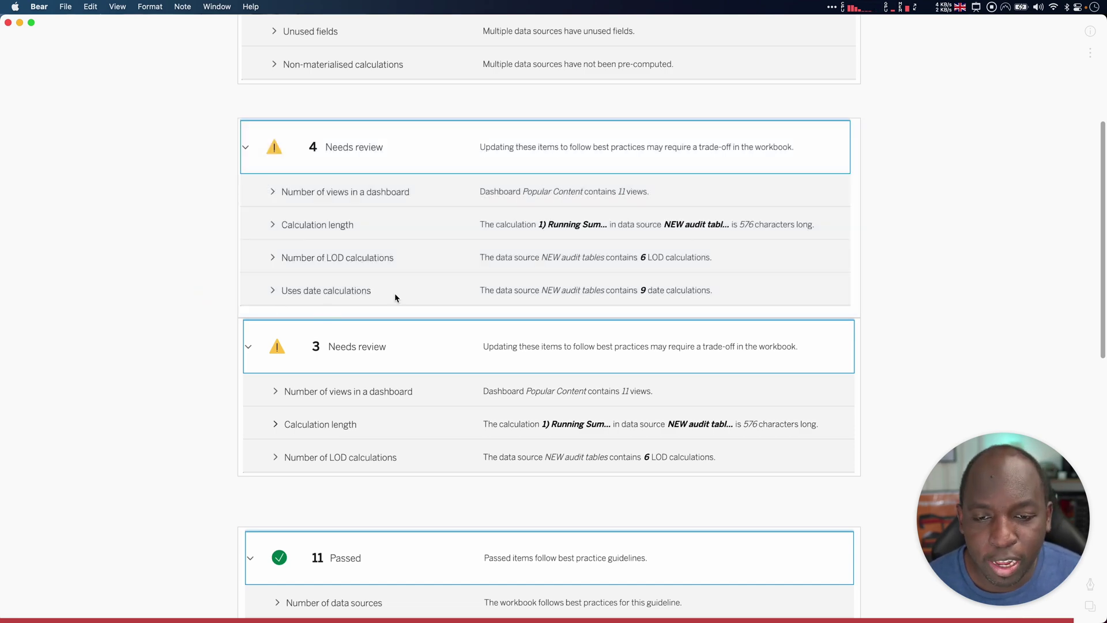
key("ctrl+Up")
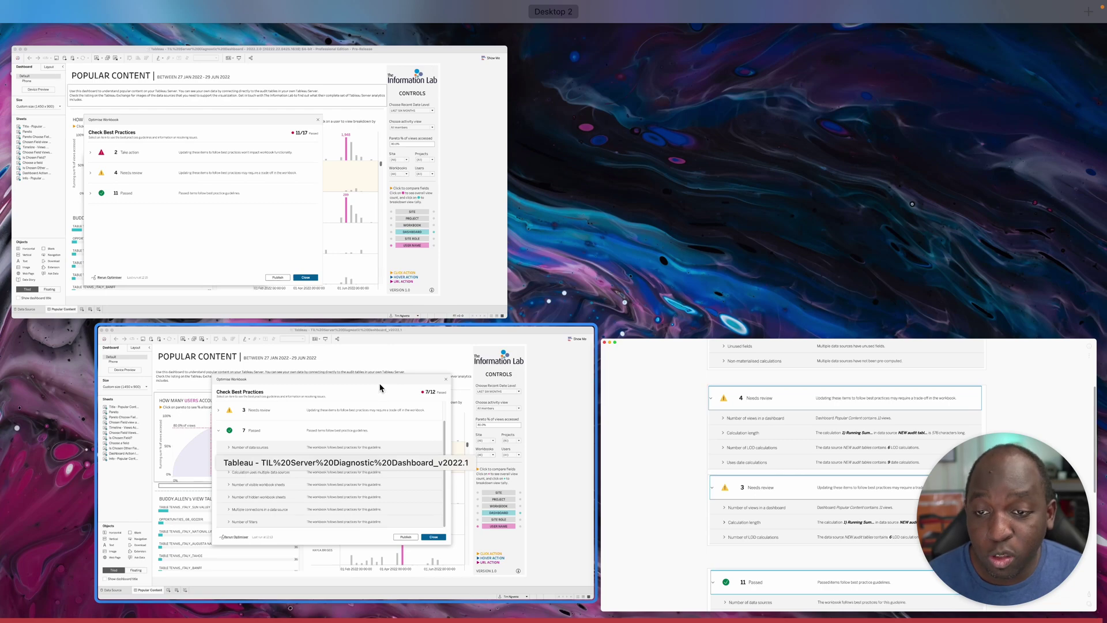
In the 2022.2 workbook, expand Needs review and the Uses date calculations explanation
left_click(351, 231)
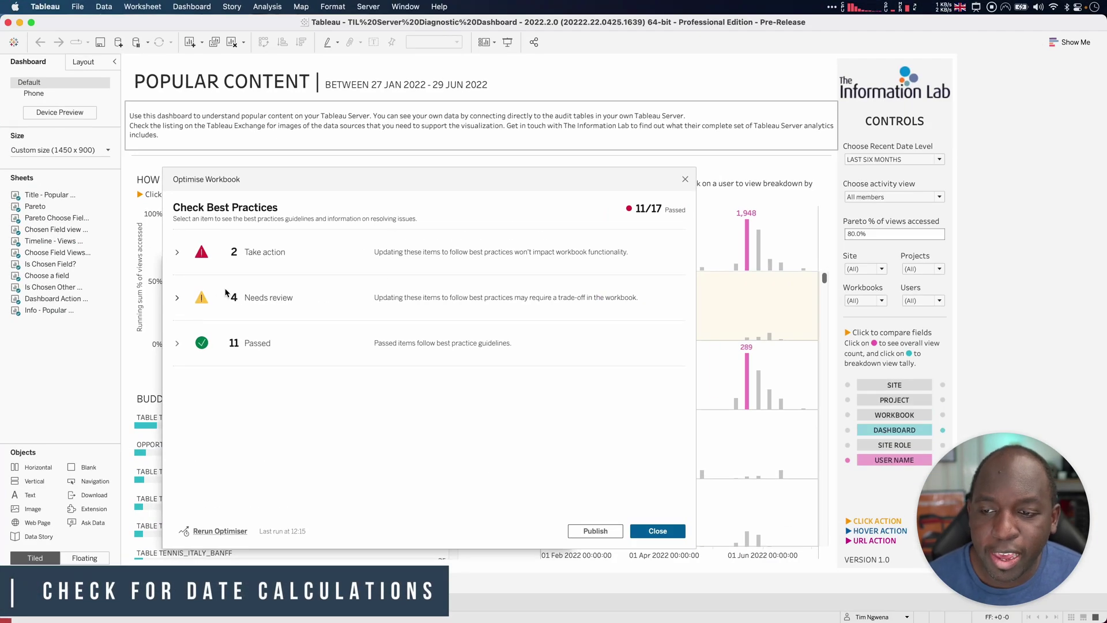
left_click(177, 297)
left_click(200, 425)
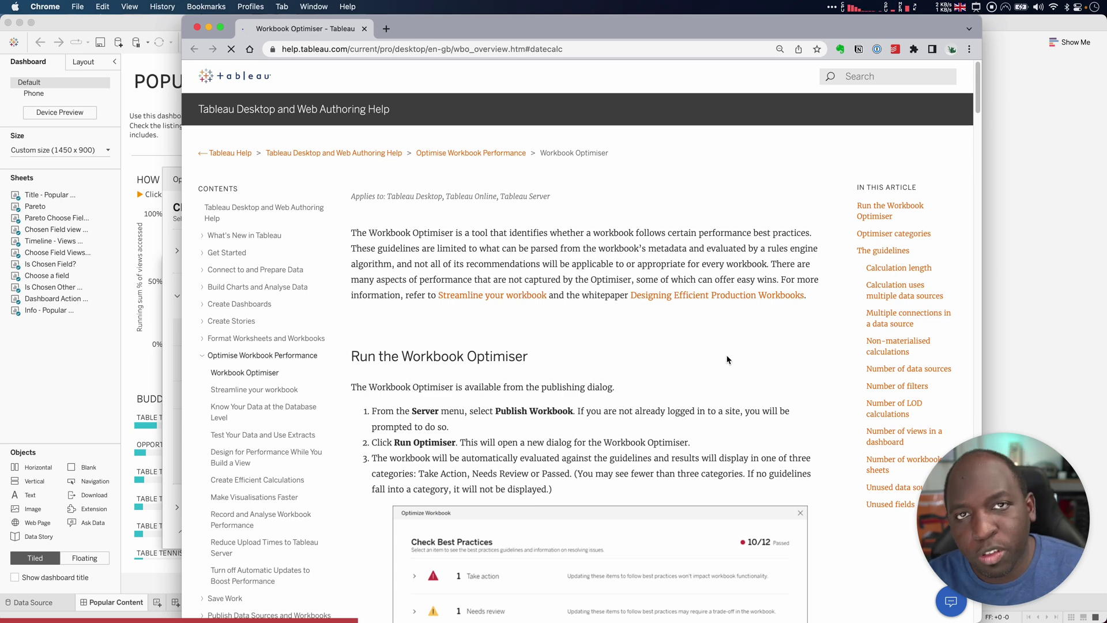
Read through the Workbook Optimiser help article in Chrome, then minimise the window
scroll(726, 360, "down", 5)
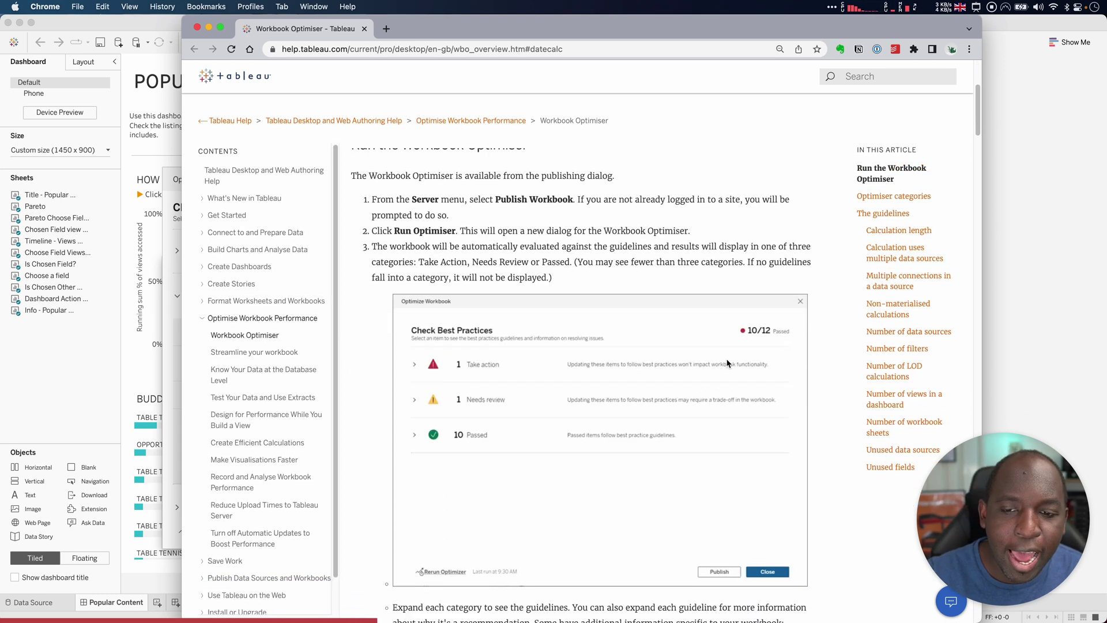
scroll(726, 363, "down", 3)
scroll(726, 358, "up", 5)
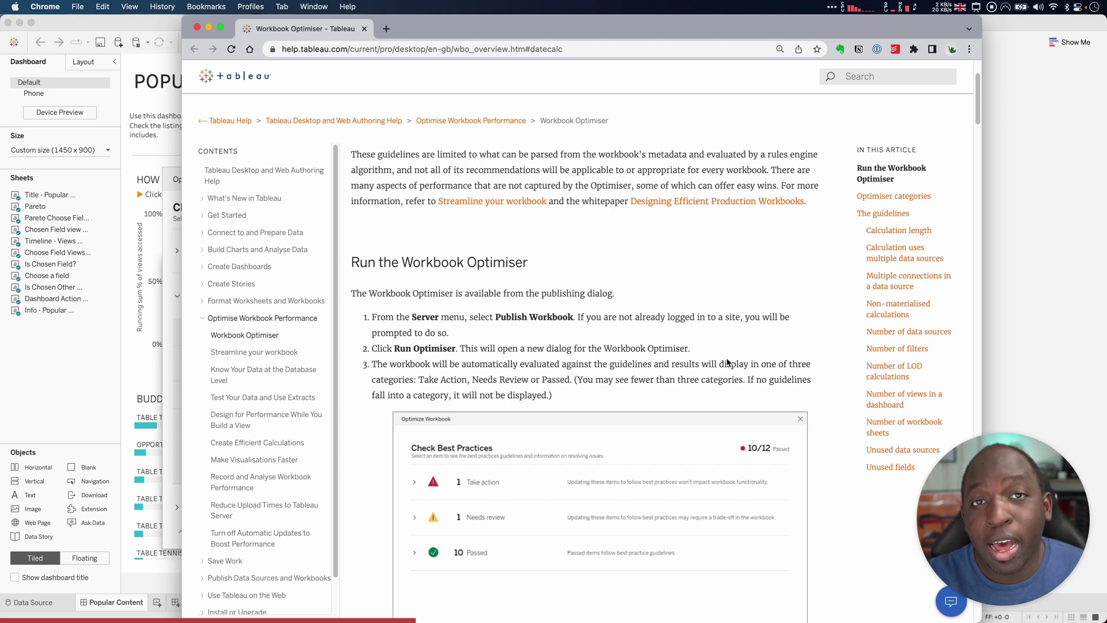
scroll(715, 355, "up", 3)
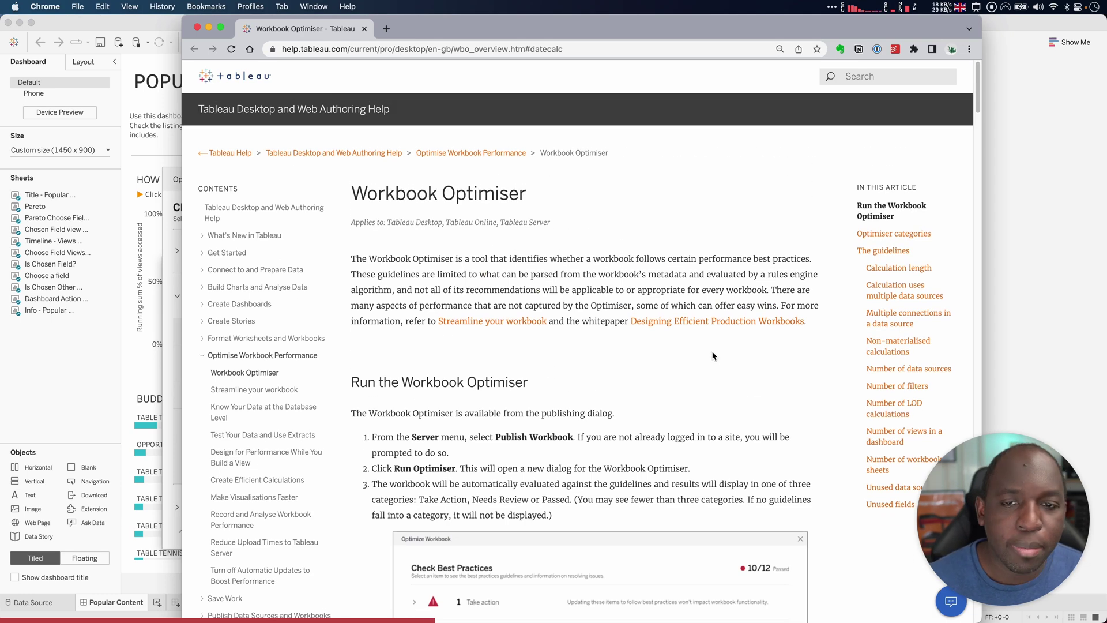
scroll(638, 317, "down", 7)
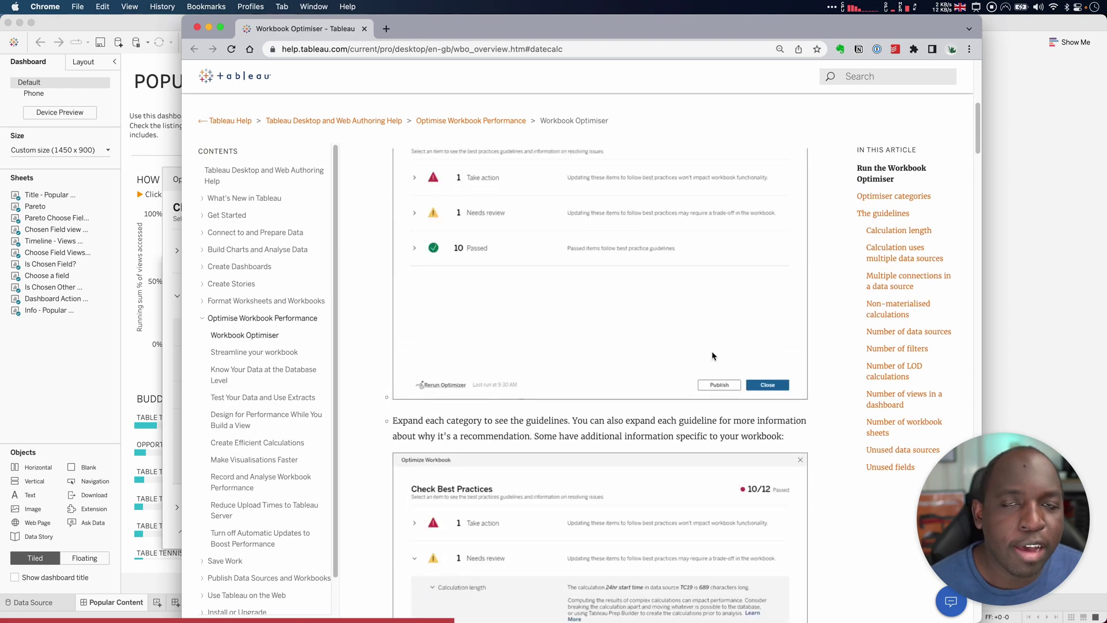
left_click(209, 27)
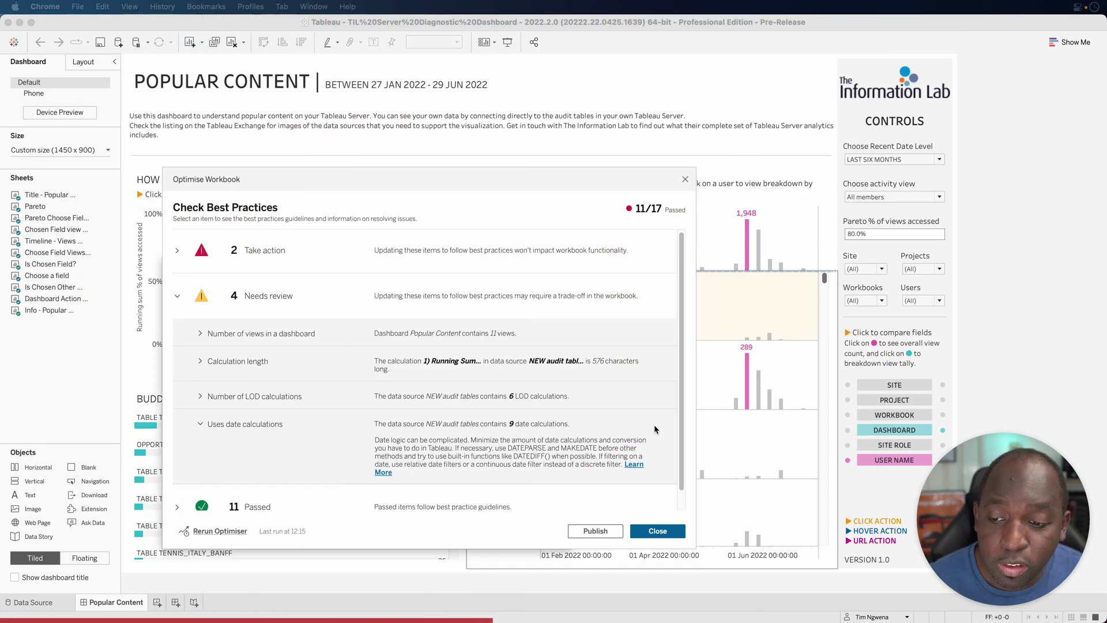
key("ctrl+Up")
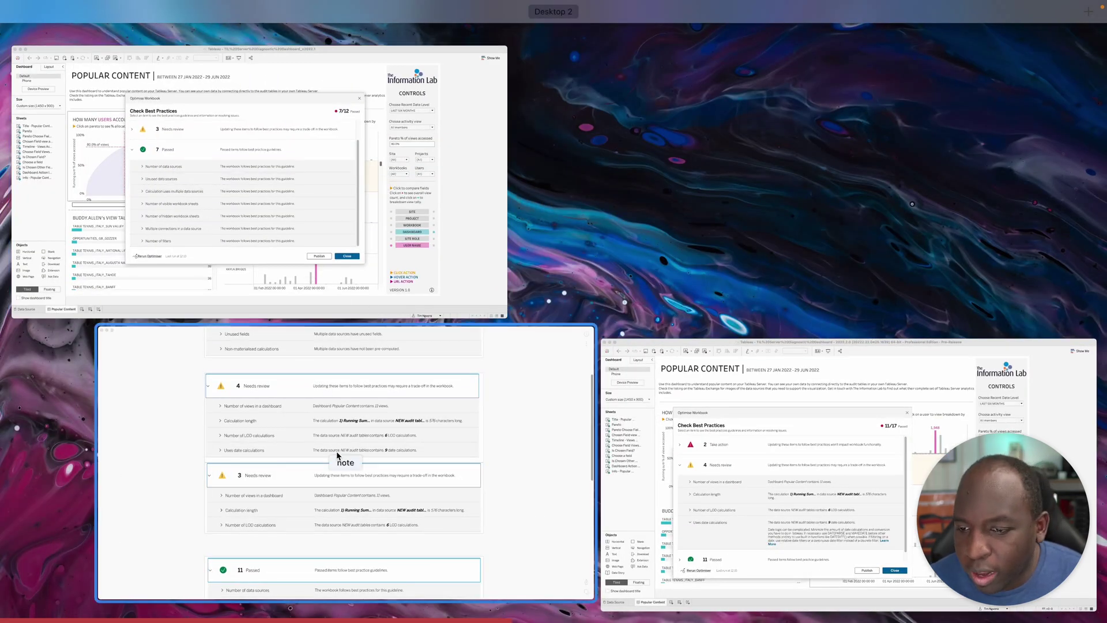
left_click(339, 457)
scroll(616, 353, "down", 2)
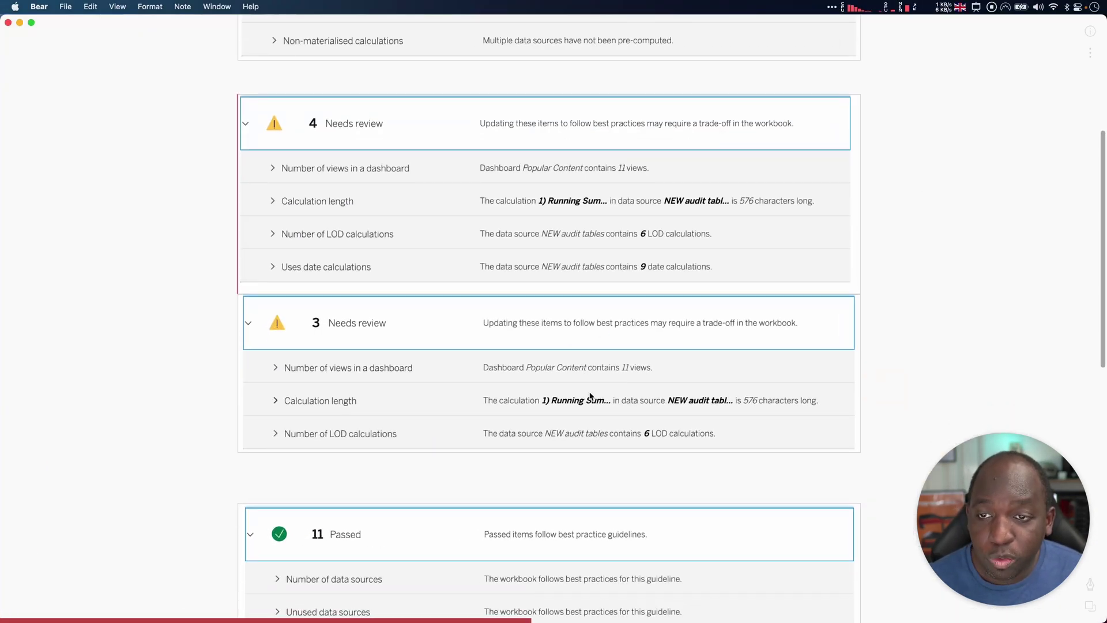
scroll(588, 392, "down", 6)
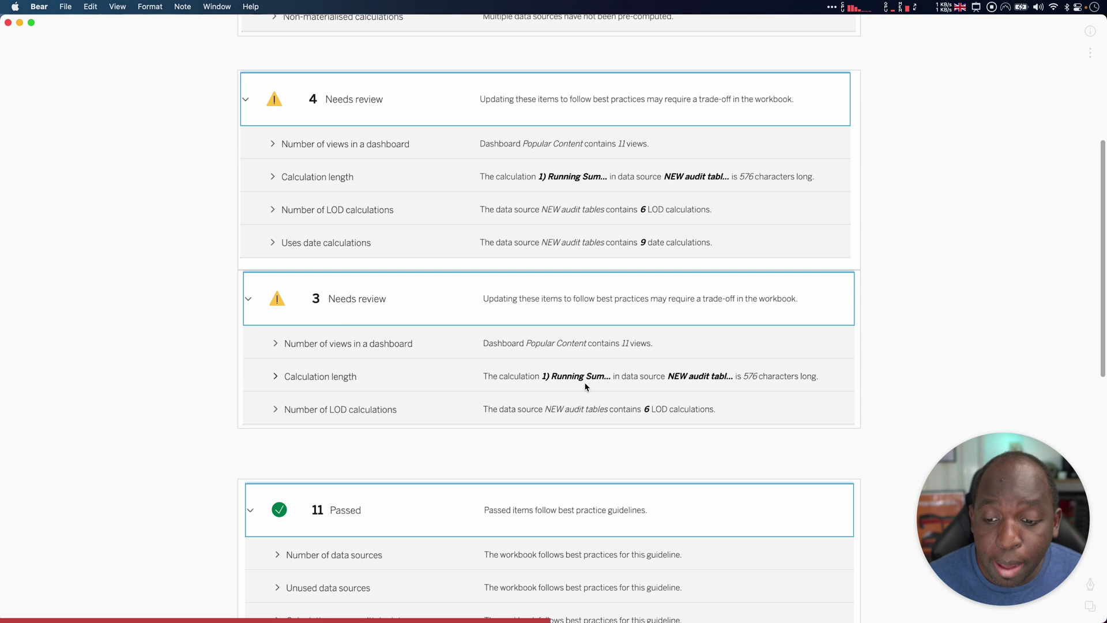
scroll(586, 386, "down", 5)
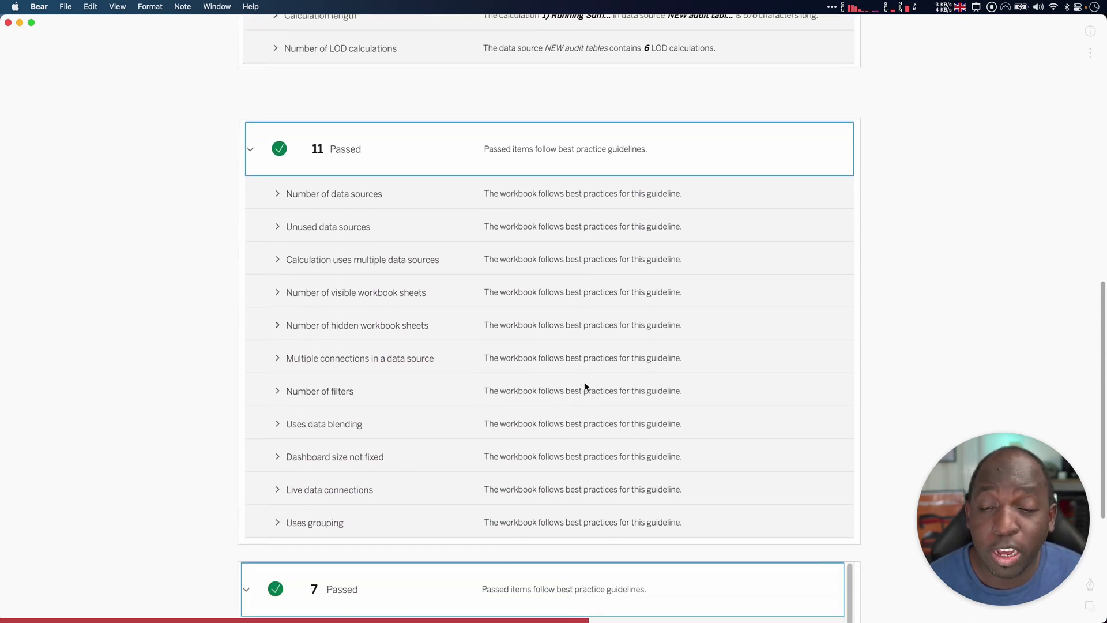
scroll(586, 387, "down", 5)
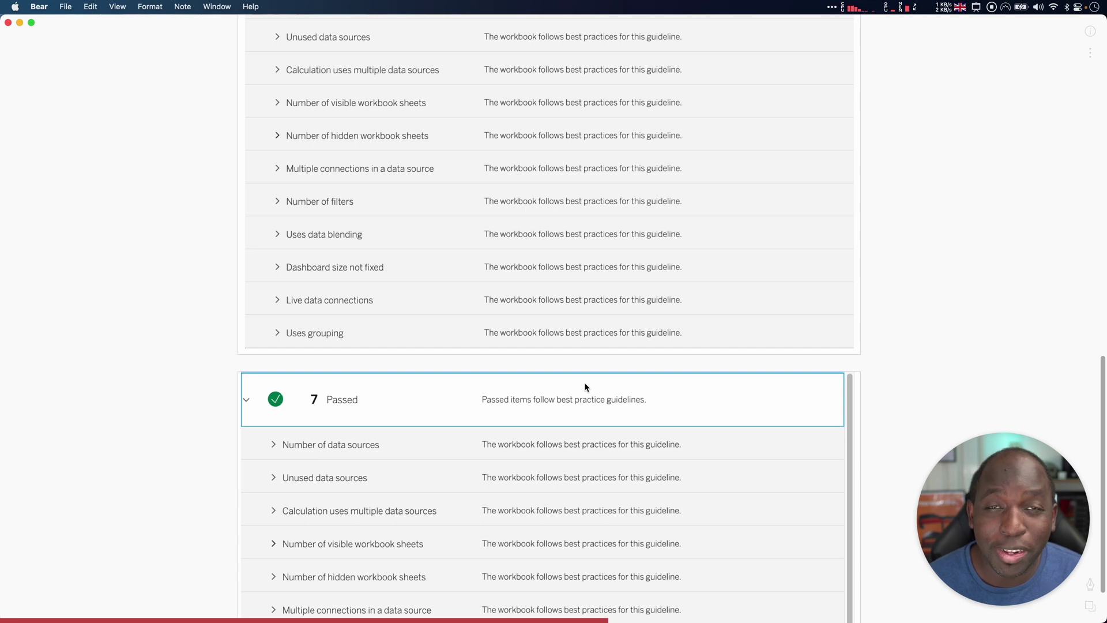
scroll(586, 387, "up", 3)
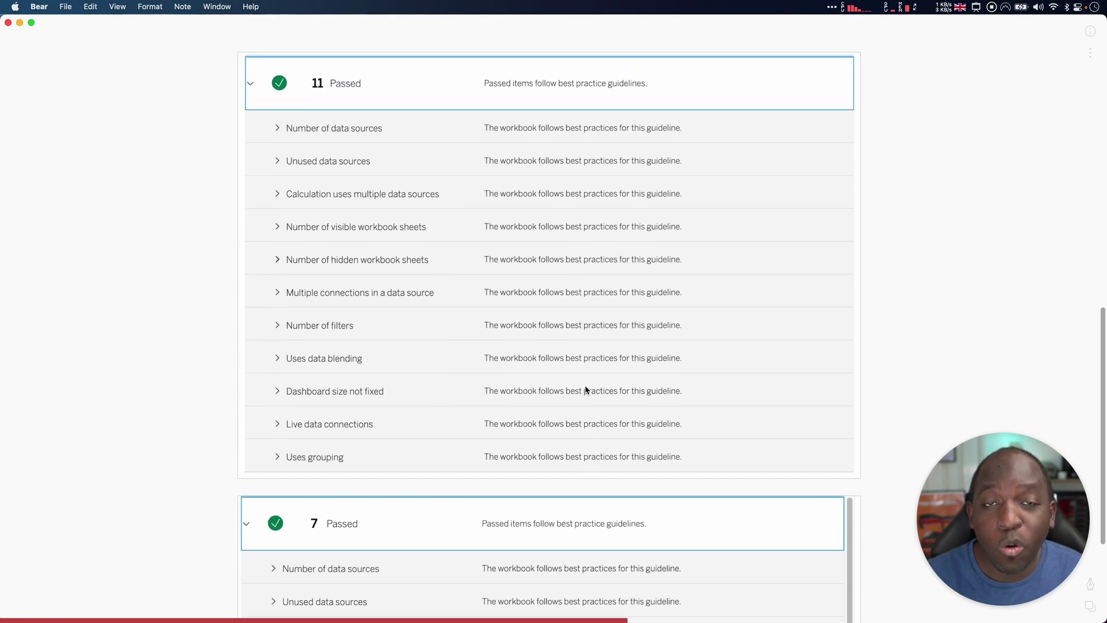
scroll(586, 388, "down", 1)
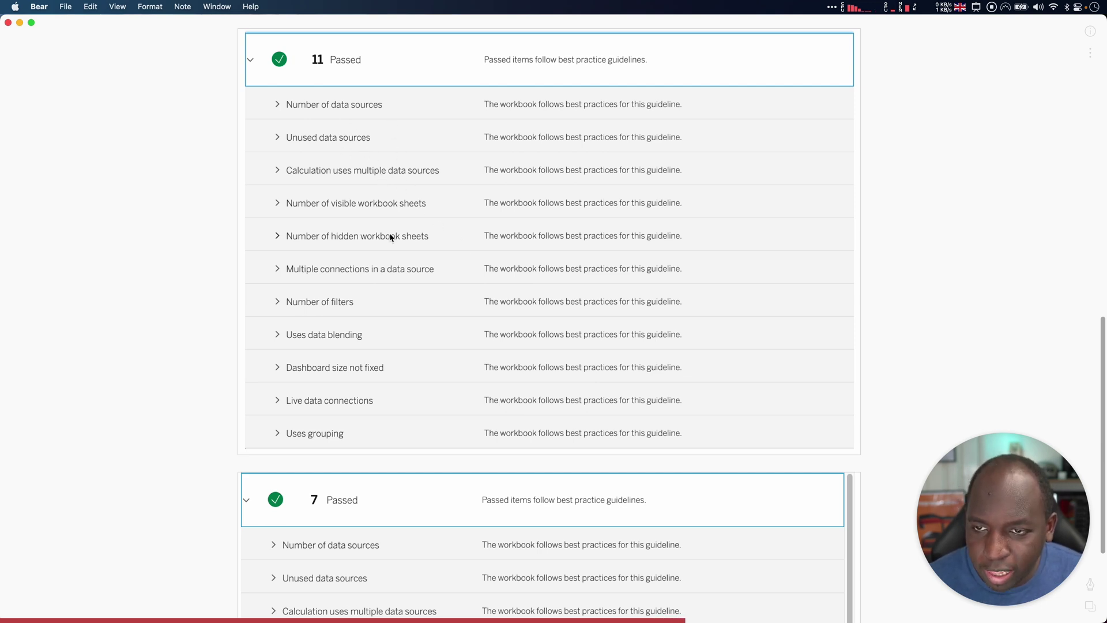
scroll(391, 237, "down", 1)
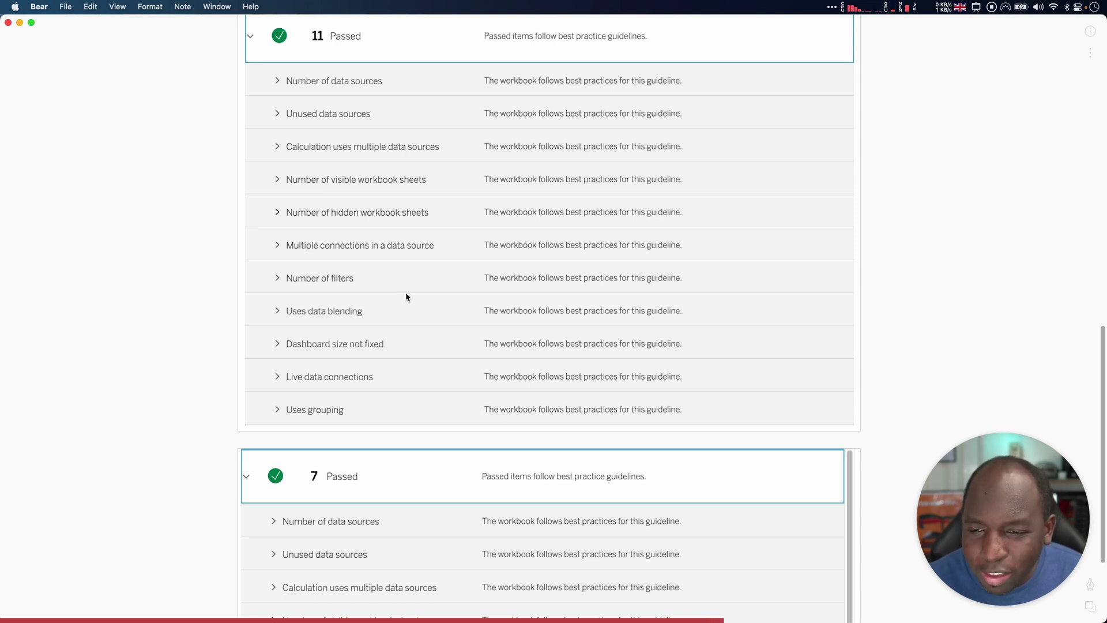
scroll(415, 301, "down", 5)
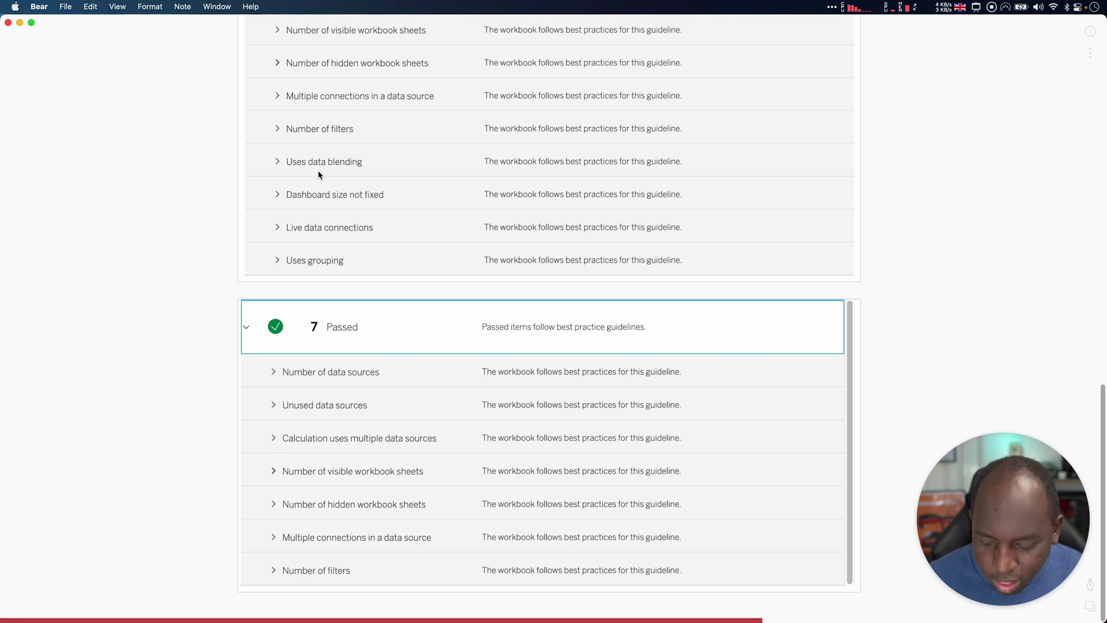
Screenshot the last Passed rows and briefly outline the four extra passed checks in magenta
key("super+shift+4")
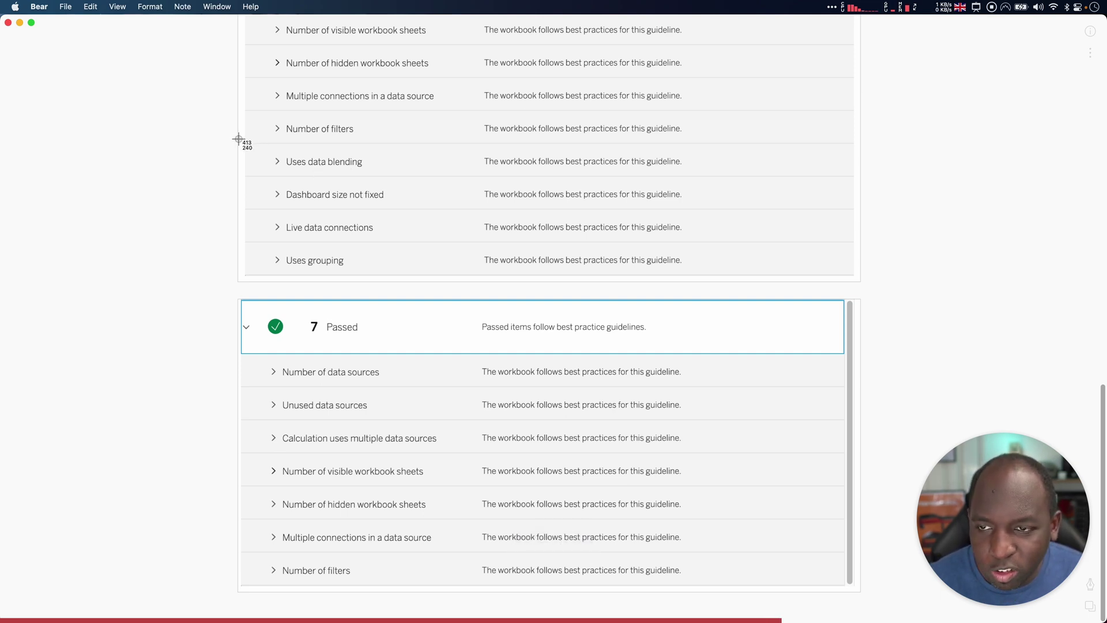
left_click_drag(239, 138, 865, 288)
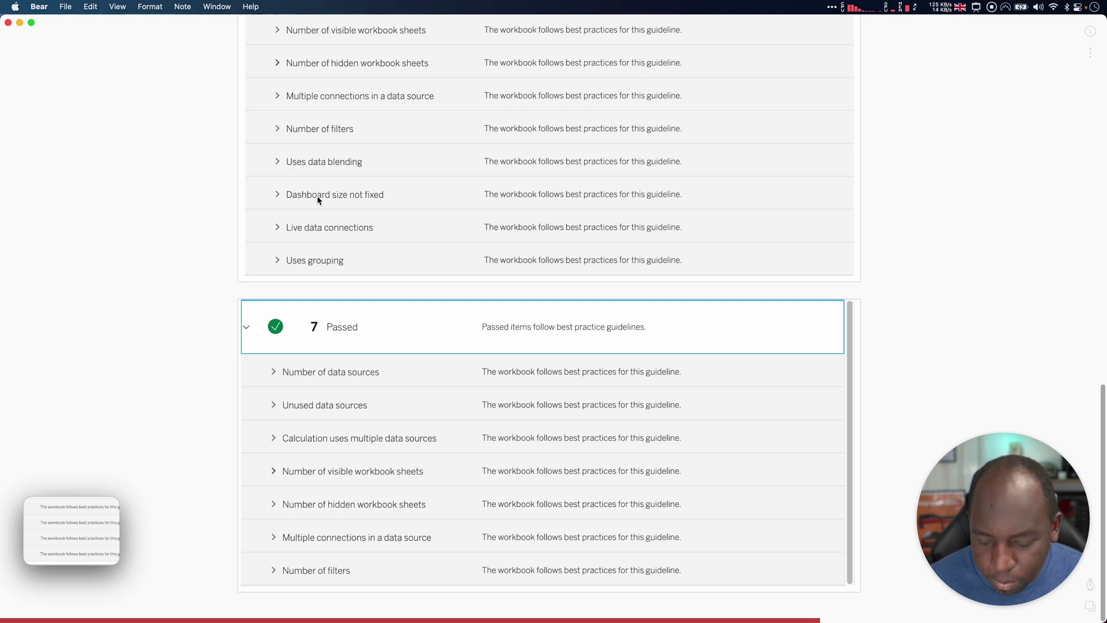
key("ctrl")
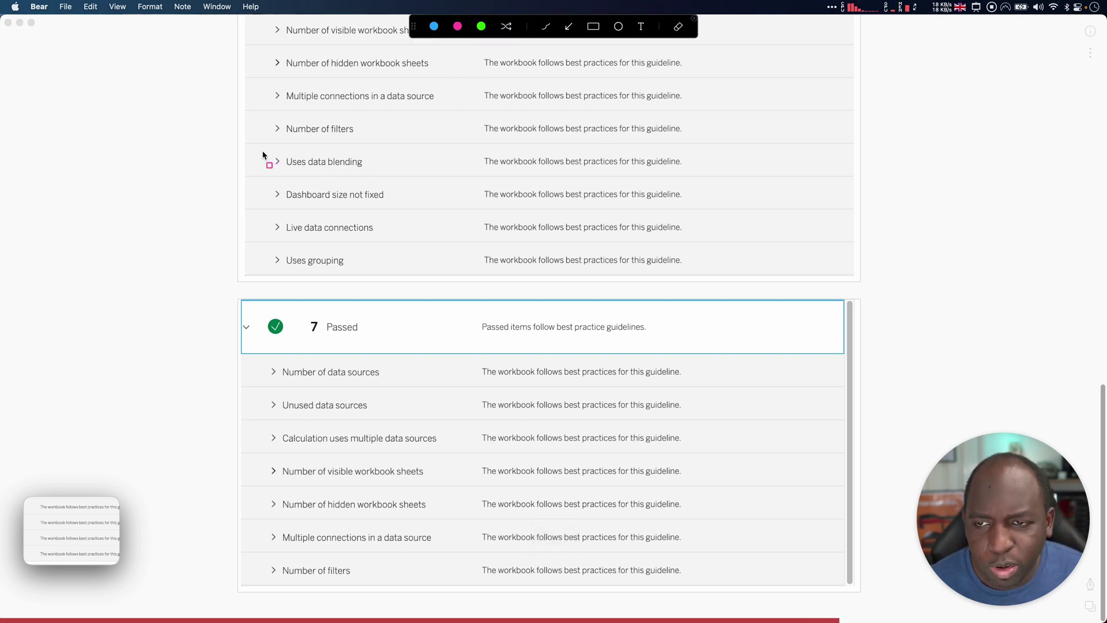
mouse_move(248, 145)
left_mouse_down()
mouse_move(759, 275)
mouse_move(855, 281)
left_mouse_up()
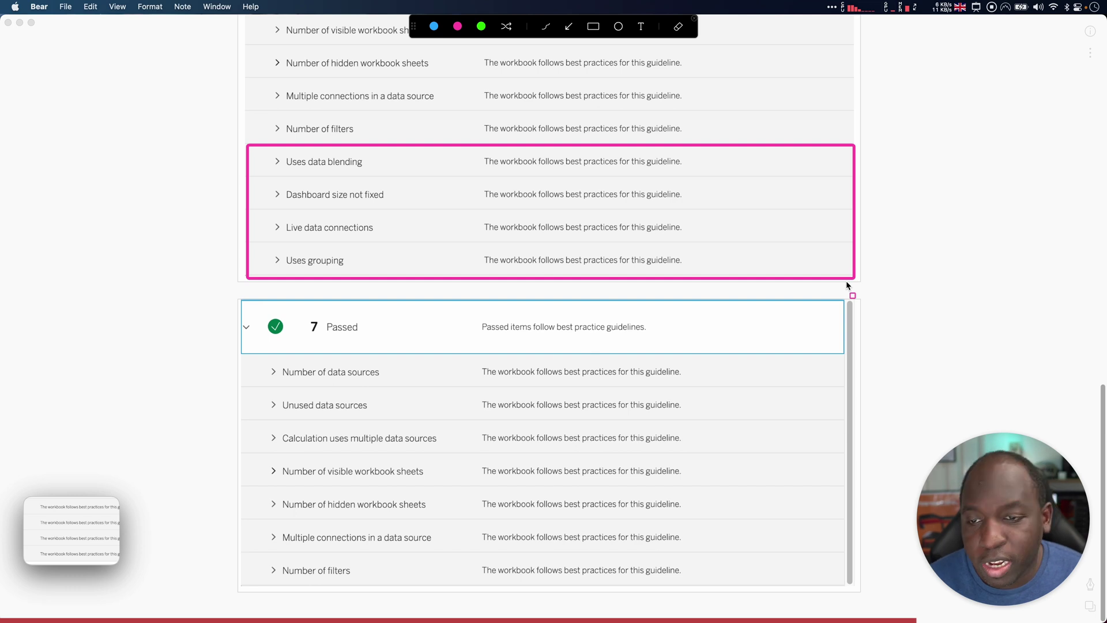
key("ctrl")
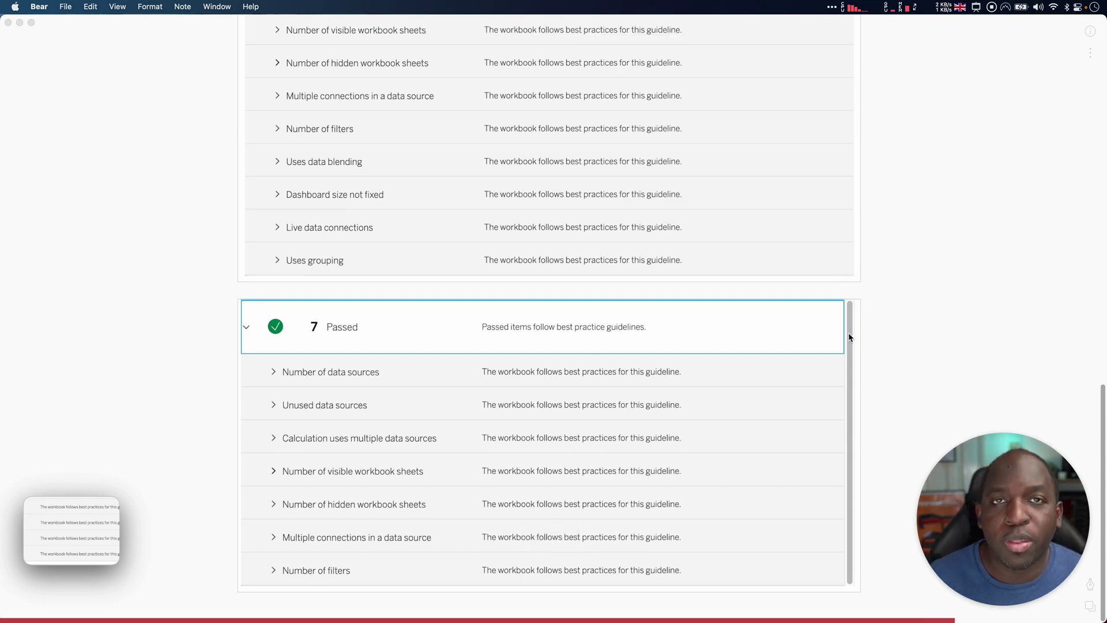
Bring the 2022.2 workbook forward, expand its 11 Passed checks, and review Uses data blending
key("ctrl+Up")
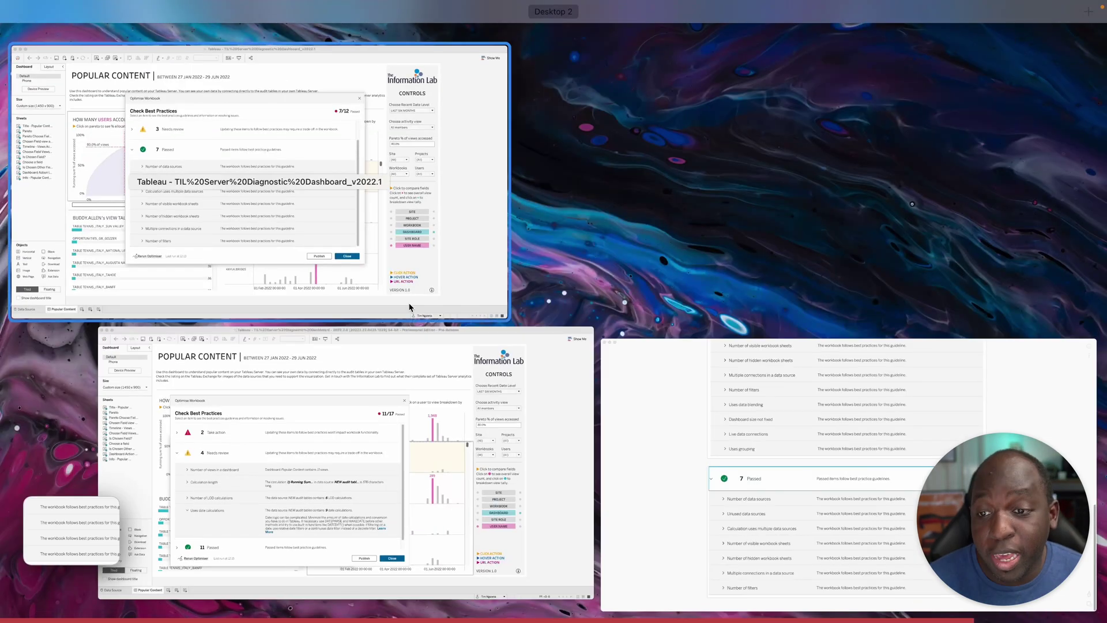
left_click(284, 269)
key("ctrl+Up")
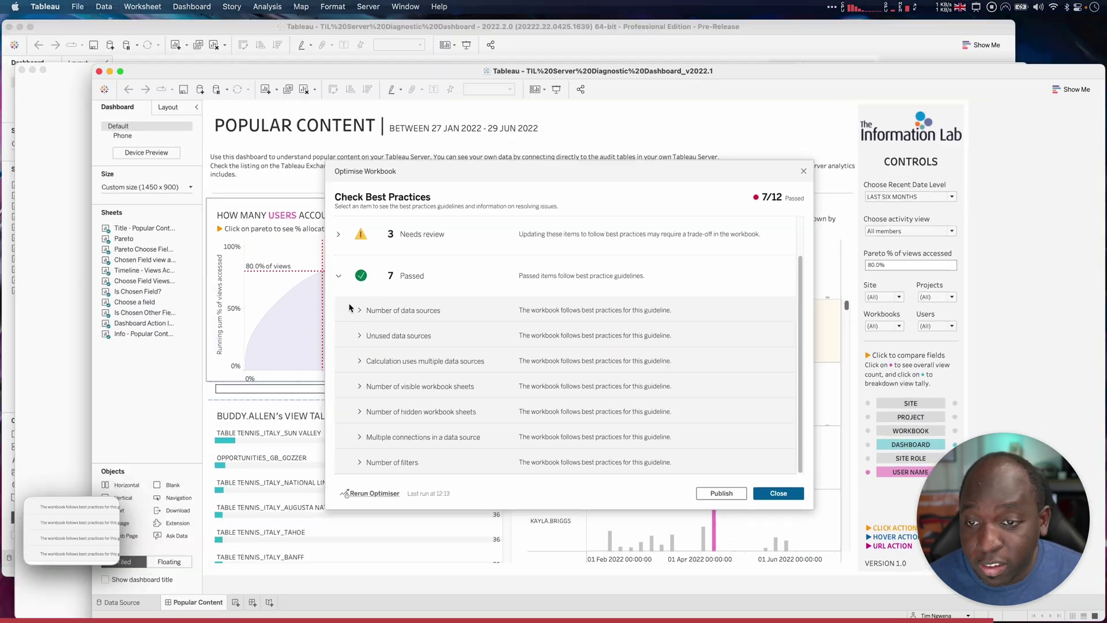
left_click(295, 217)
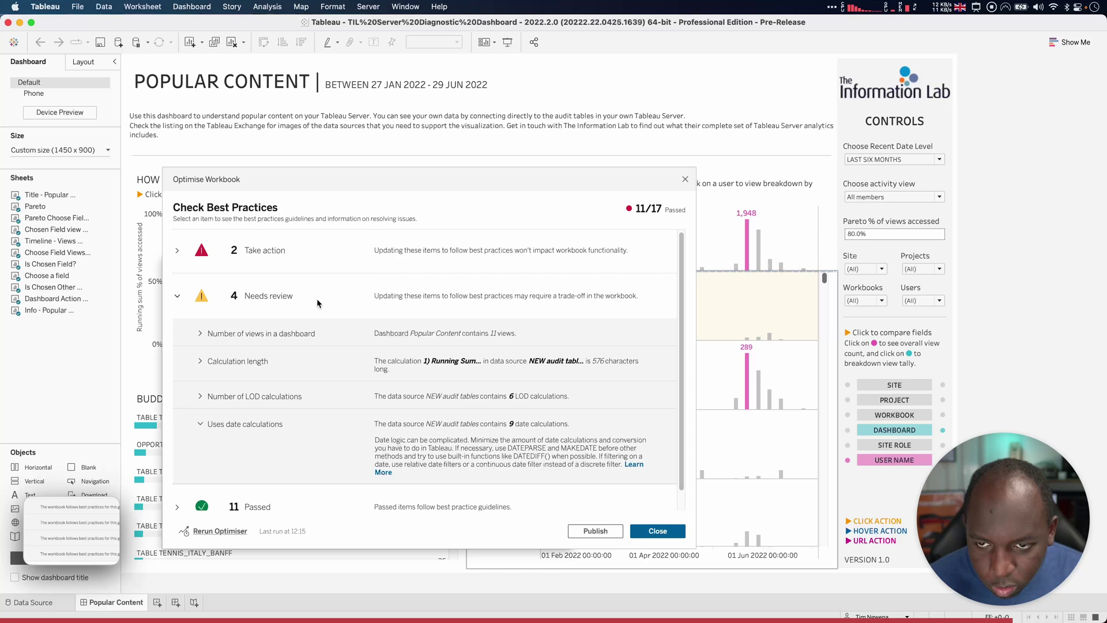
scroll(243, 410, "down", 1)
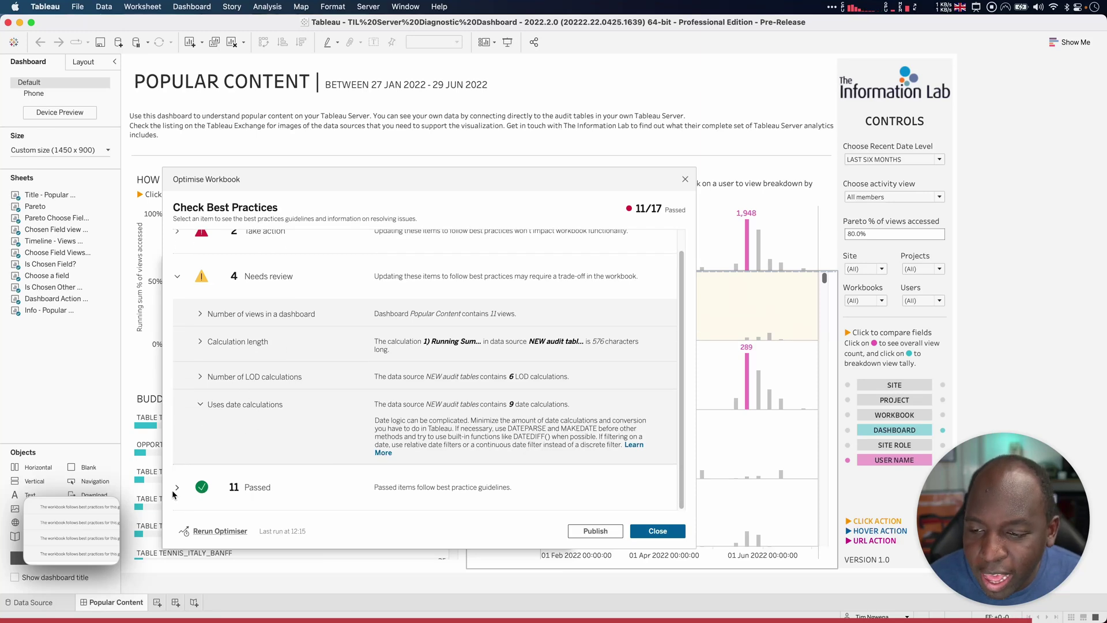
left_click(197, 486)
scroll(361, 405, "down", 3)
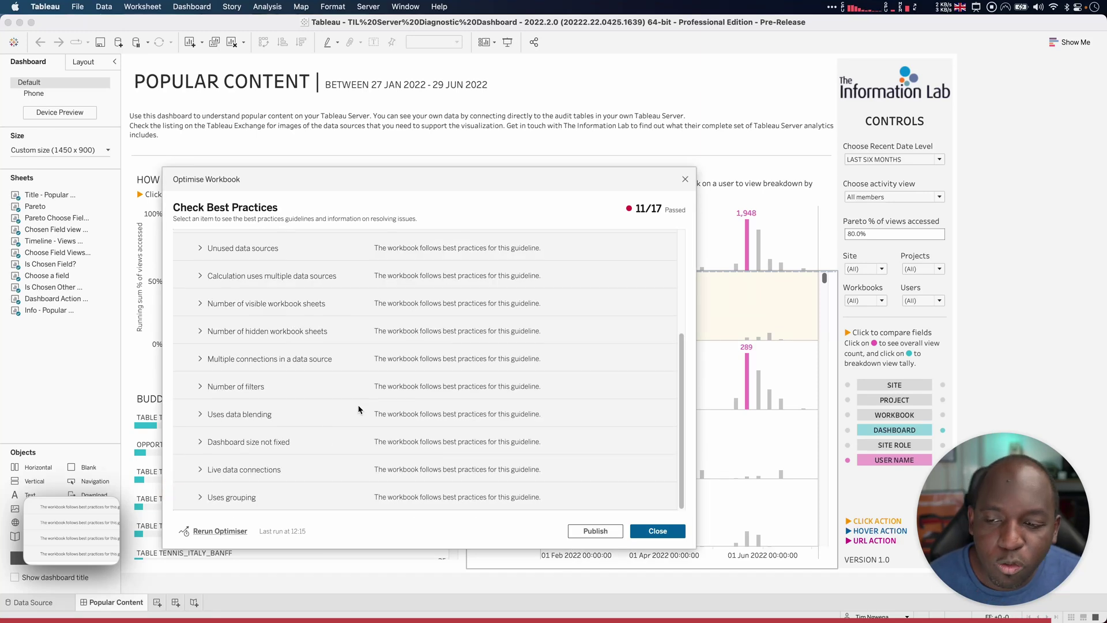
left_click(200, 414)
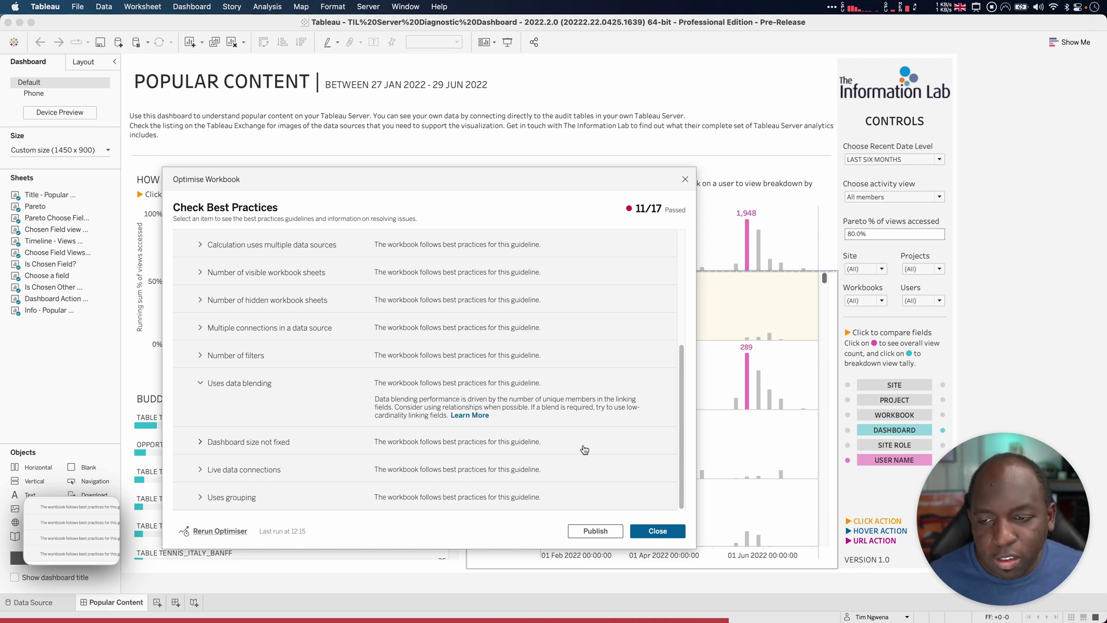
left_click(230, 384)
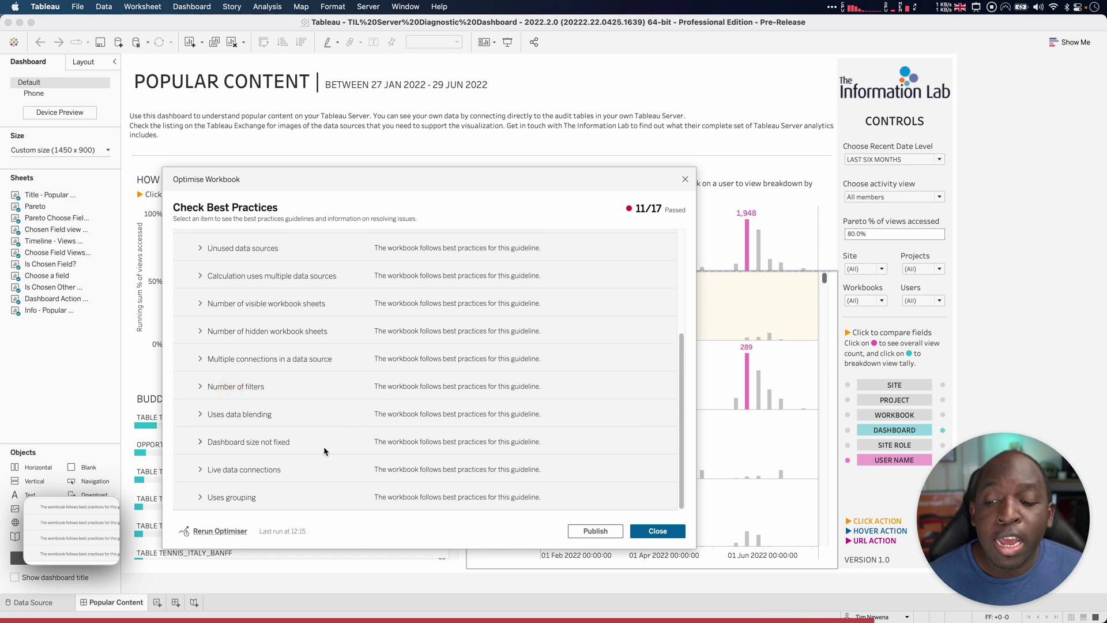
left_click(214, 444)
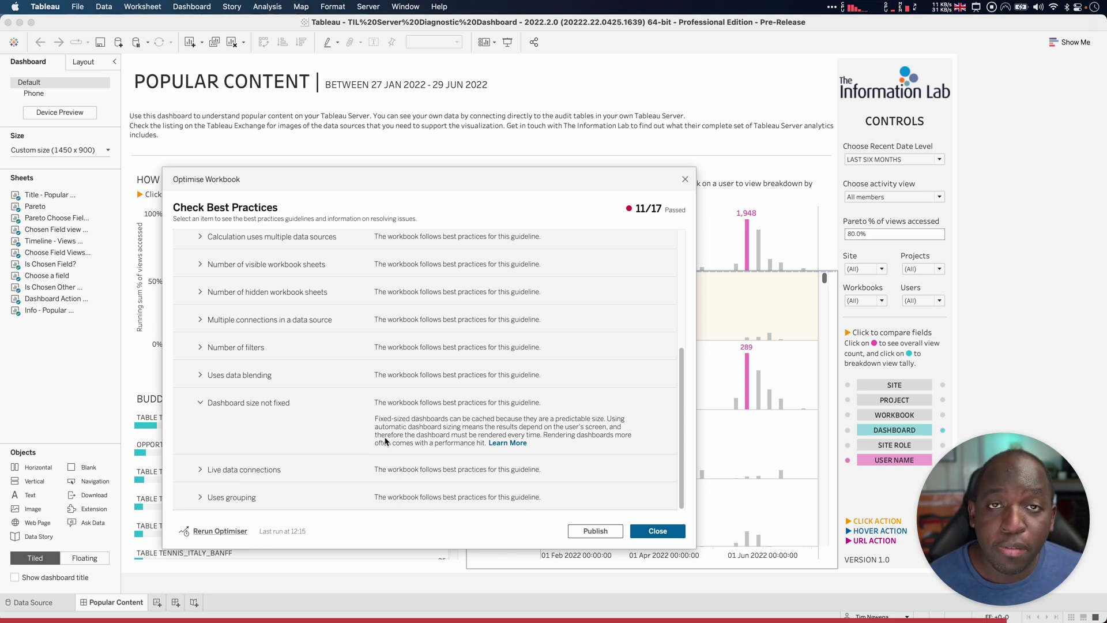
left_click(201, 403)
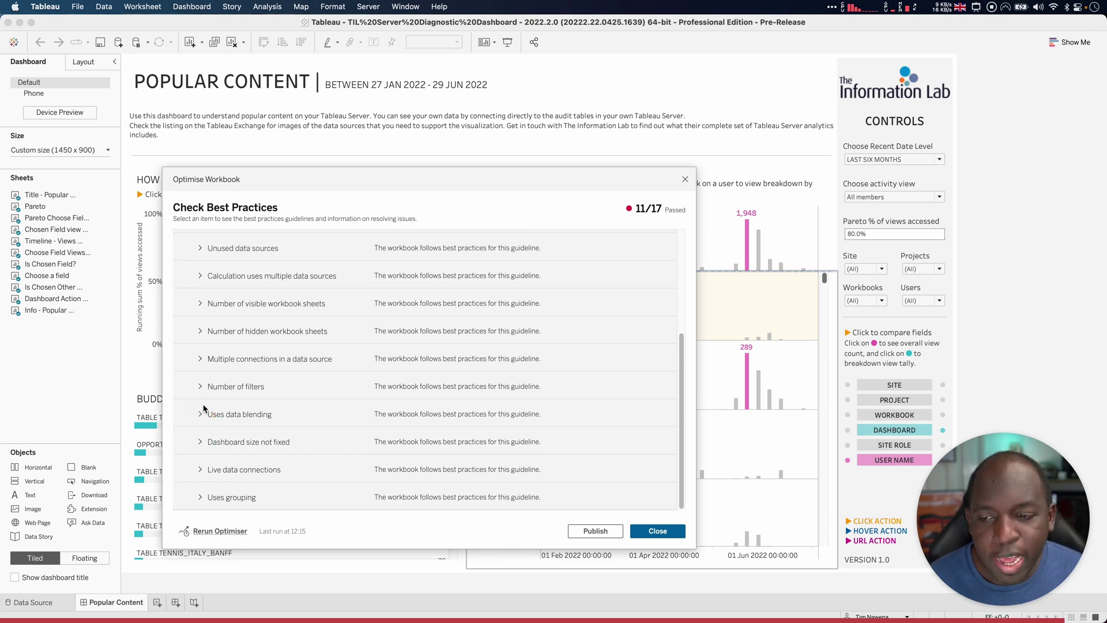
left_click(233, 474)
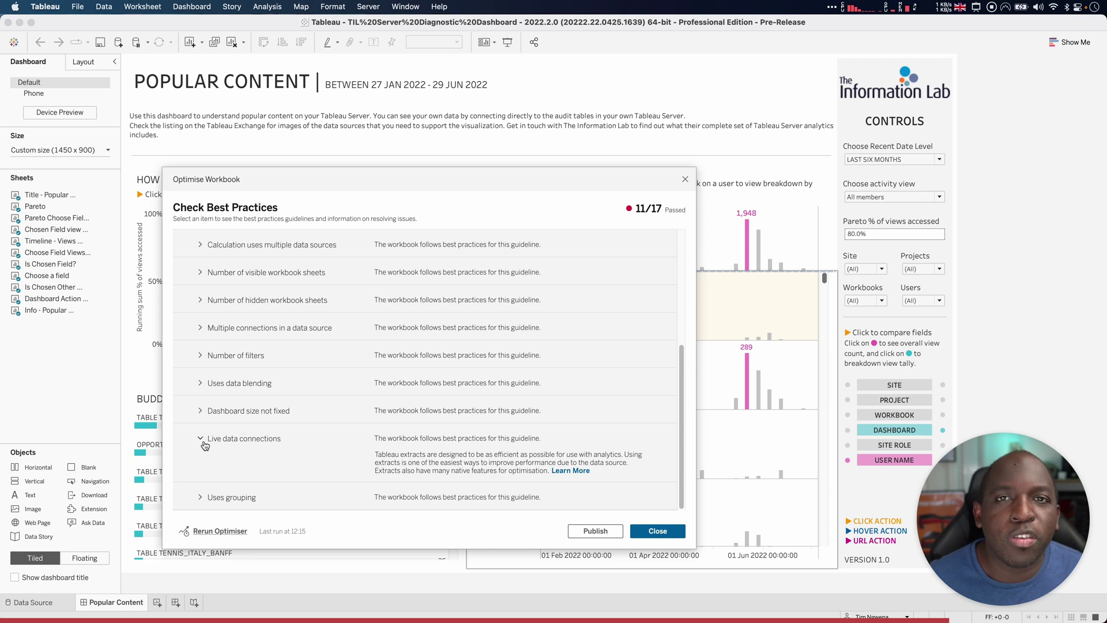
left_click(203, 441)
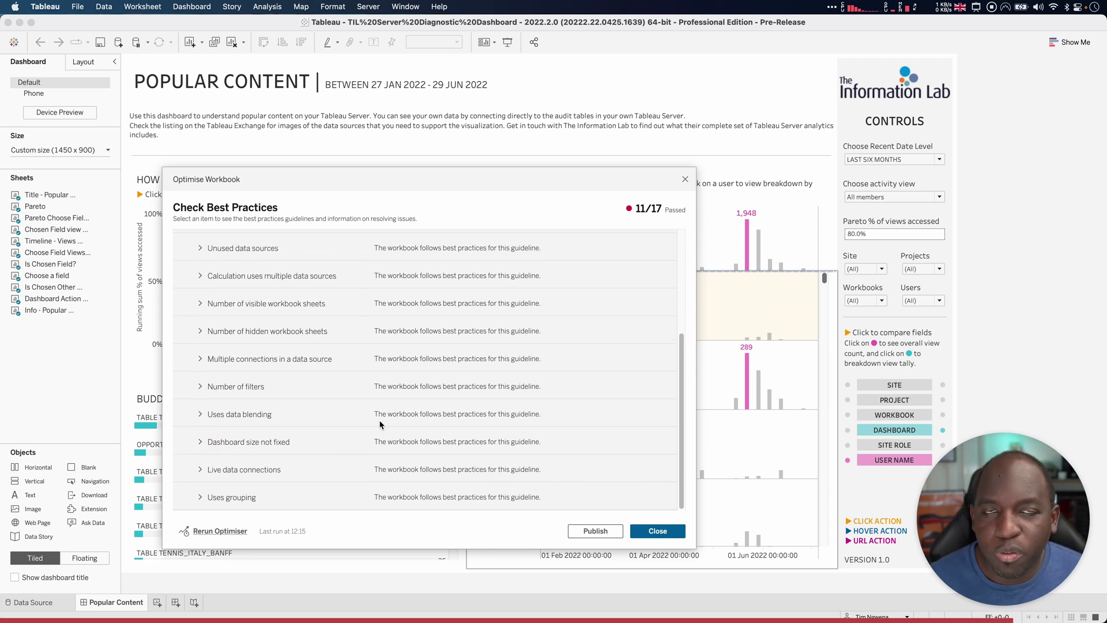
Expand Uses grouping to see why CASE-statement calculated fields outperform native grouping
left_click(233, 497)
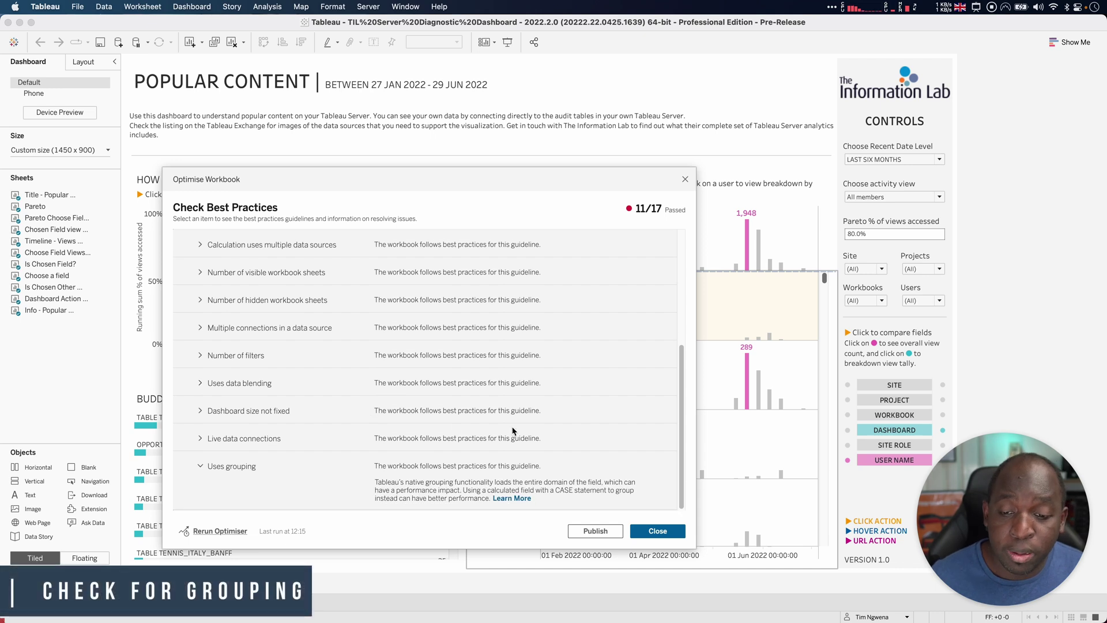